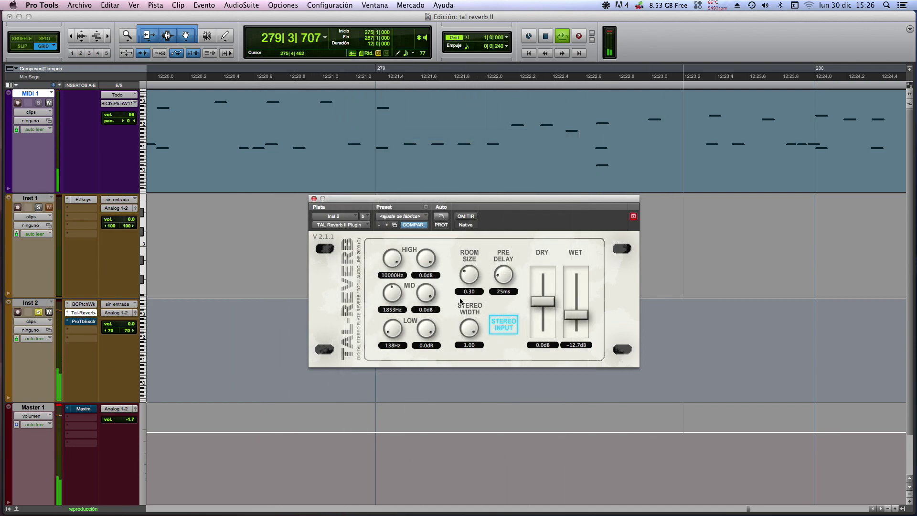
# Set the reverb's room size to 0.53 and wet level to -15.6 dB, comparing the sound with the effect bypassed and active
pyautogui.moveTo(471, 278); pyautogui.dragTo(467, 250)
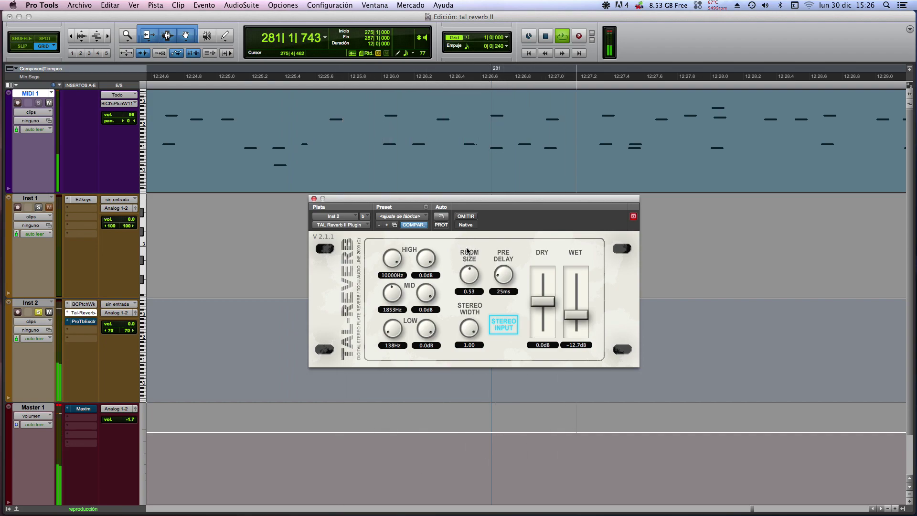
pyautogui.moveTo(576, 318); pyautogui.dragTo(576, 321)
pyautogui.click(467, 216)
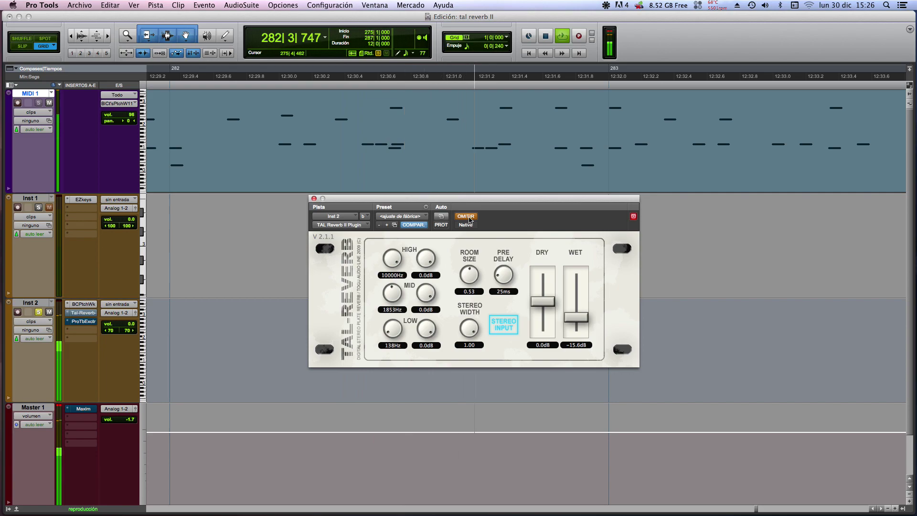
pyautogui.click(469, 218)
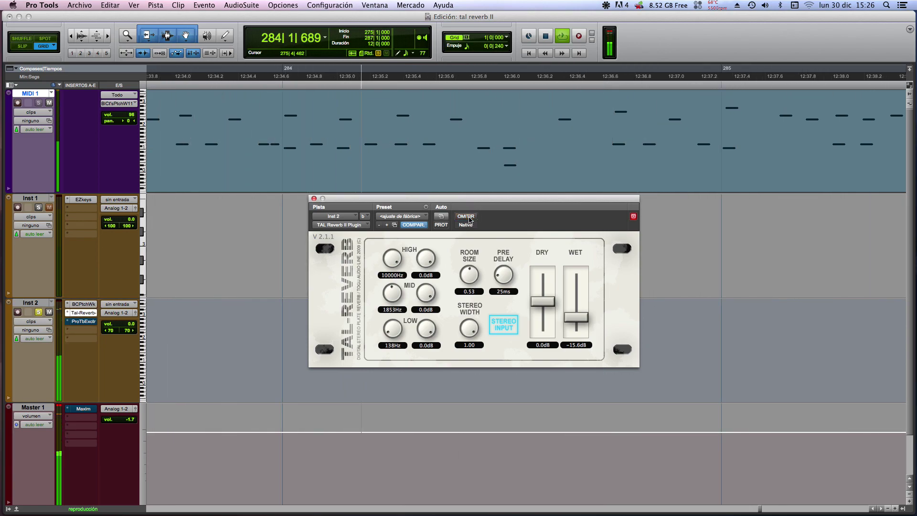
# Sweep the room size, pre-delay and wet level through different settings, ending at 0.00, 0 ms and -4.4 dB
pyautogui.moveTo(461, 275); pyautogui.dragTo(467, 221)
pyautogui.moveTo(583, 321); pyautogui.dragTo(582, 326)
pyautogui.moveTo(466, 266); pyautogui.dragTo(460, 314)
pyautogui.moveTo(504, 283); pyautogui.dragTo(511, 246)
pyautogui.moveTo(473, 282); pyautogui.dragTo(469, 260)
pyautogui.moveTo(576, 319)
pyautogui.mouseDown()
pyautogui.moveTo(571, 305)
pyautogui.moveTo(571, 313)
pyautogui.mouseUp()
pyautogui.moveTo(505, 276); pyautogui.dragTo(510, 353)
pyautogui.moveTo(574, 313); pyautogui.dragTo(571, 321)
pyautogui.moveTo(469, 275); pyautogui.dragTo(472, 378)
pyautogui.moveTo(580, 325)
pyautogui.mouseDown()
pyautogui.moveTo(580, 287)
pyautogui.moveTo(579, 306)
pyautogui.mouseUp()
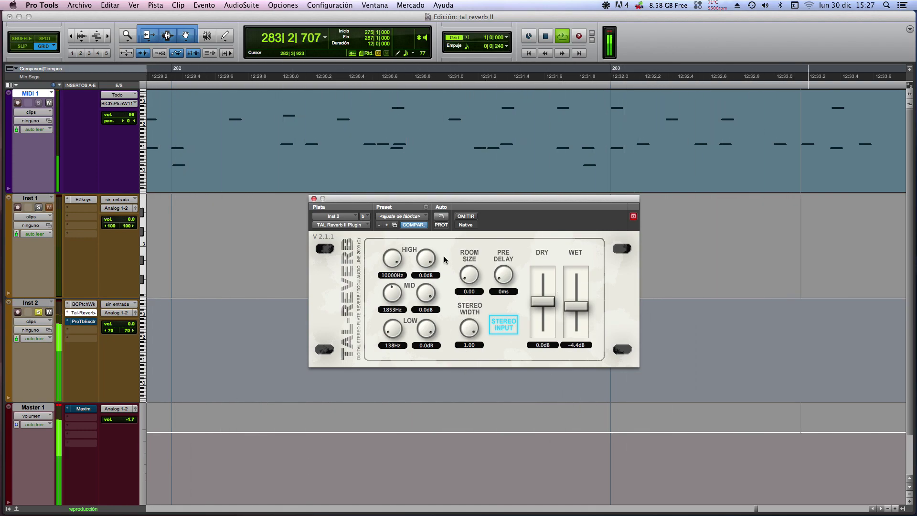
# Set the room size to 0.22, the pre-delay to 20 ms and the wet level to -8.8 dB
pyautogui.moveTo(471, 279); pyautogui.dragTo(468, 243)
pyautogui.moveTo(503, 275); pyautogui.dragTo(474, 285)
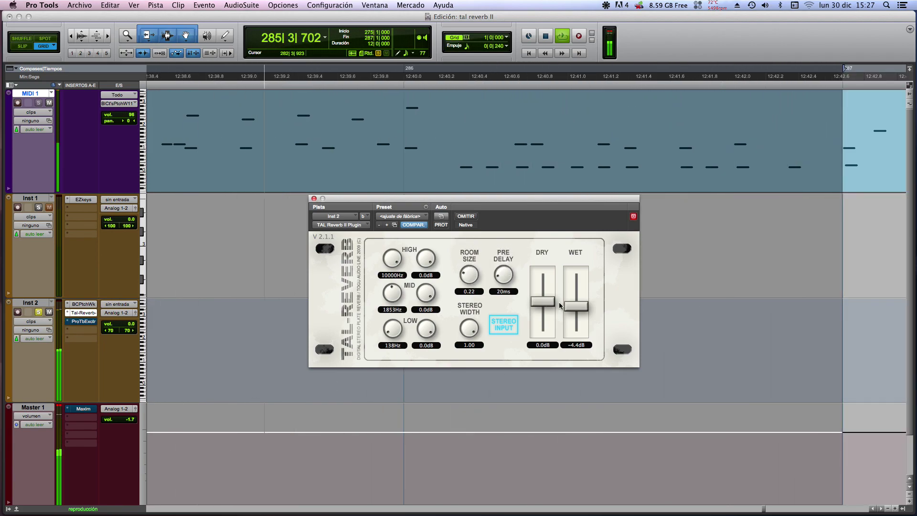
pyautogui.moveTo(583, 310); pyautogui.dragTo(583, 328)
pyautogui.moveTo(431, 335); pyautogui.dragTo(434, 256)
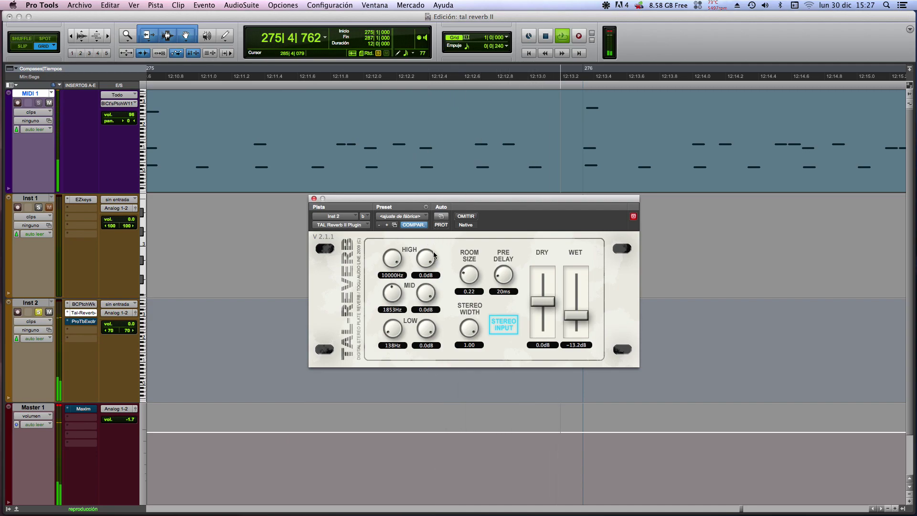
pyautogui.moveTo(586, 323); pyautogui.dragTo(580, 309)
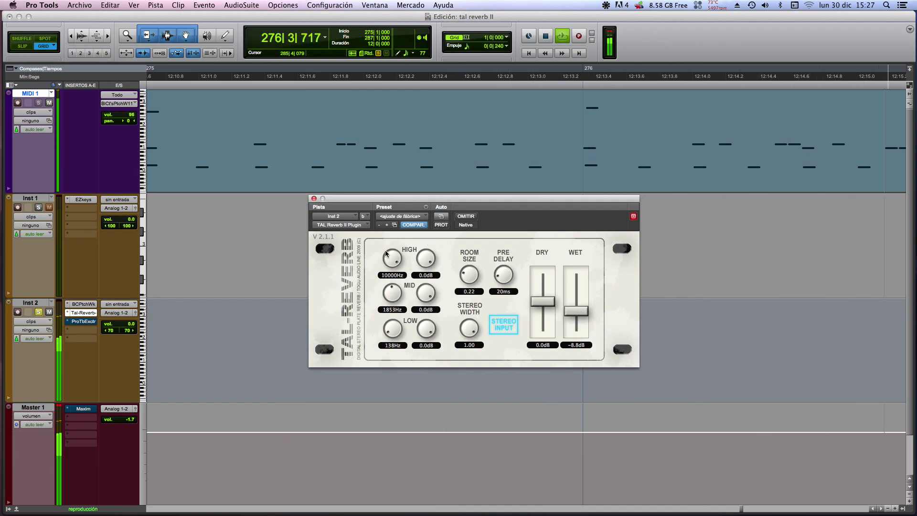
# Set the high band gain to -3.6 dB and the low band to 100 Hz and -1.9 dB, raising the wet level for listening
pyautogui.moveTo(420, 256); pyautogui.dragTo(436, 432)
pyautogui.moveTo(575, 312); pyautogui.dragTo(573, 296)
pyautogui.moveTo(433, 257); pyautogui.dragTo(423, 364)
pyautogui.moveTo(396, 330); pyautogui.dragTo(398, 355)
# Narrow the reverb's stereo width to 0.54 and set the wet level to -16.8 dB
pyautogui.moveTo(462, 328); pyautogui.dragTo(477, 389)
pyautogui.rightClick(477, 388)
pyautogui.press('Escape')
pyautogui.moveTo(472, 332); pyautogui.dragTo(471, 317)
pyautogui.moveTo(576, 301); pyautogui.dragTo(580, 334)
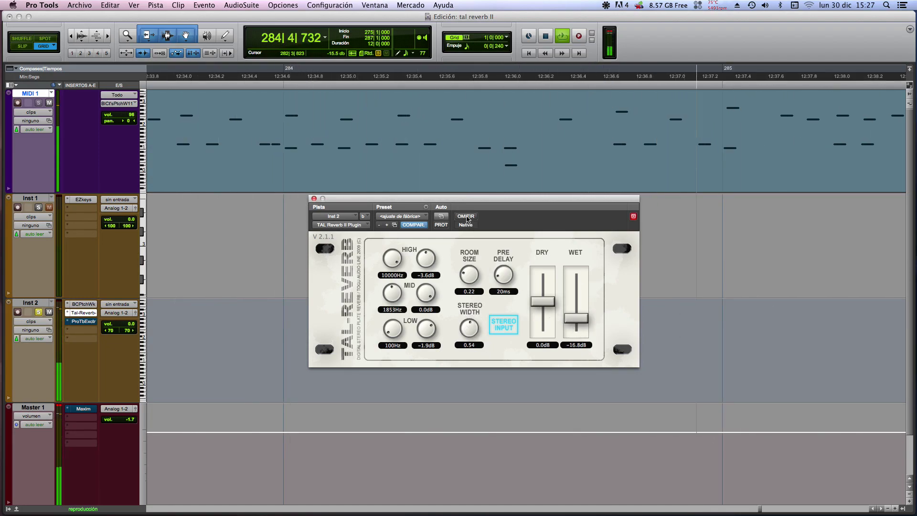
# Bypass the reverb, set its wet level to -13.0 dB and reactivate it
pyautogui.click(466, 219)
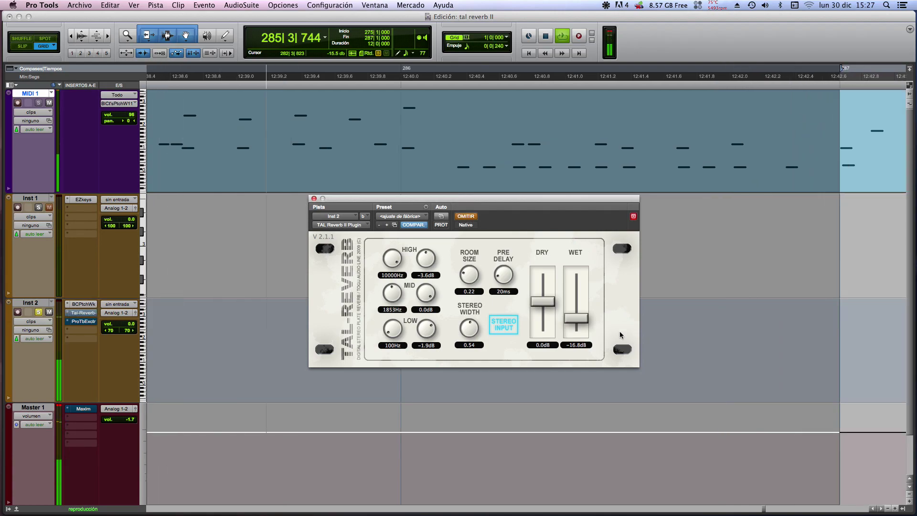
pyautogui.moveTo(576, 319); pyautogui.dragTo(573, 314)
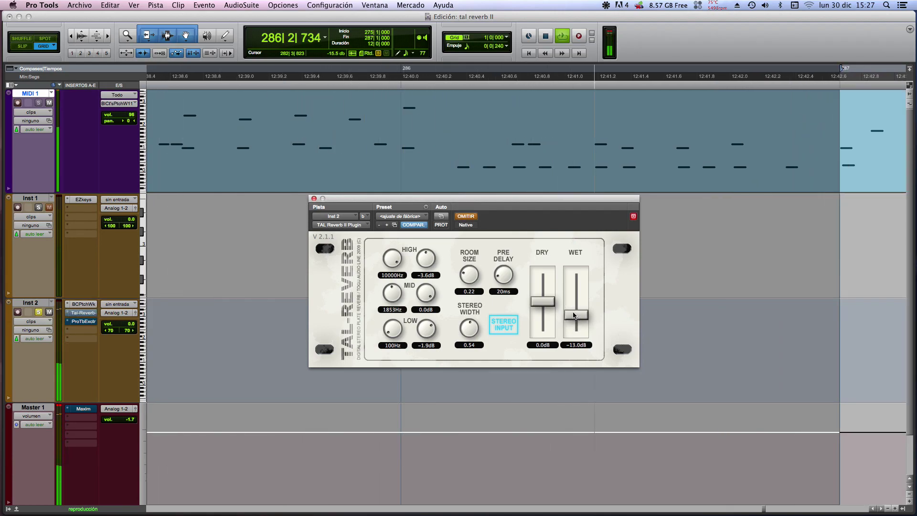
pyautogui.click(464, 217)
# Set the room size to 0.29 and the wet level to -8.6 dB, then bypass the reverb for comparison
pyautogui.moveTo(465, 276); pyautogui.dragTo(459, 254)
pyautogui.moveTo(576, 314); pyautogui.dragTo(578, 308)
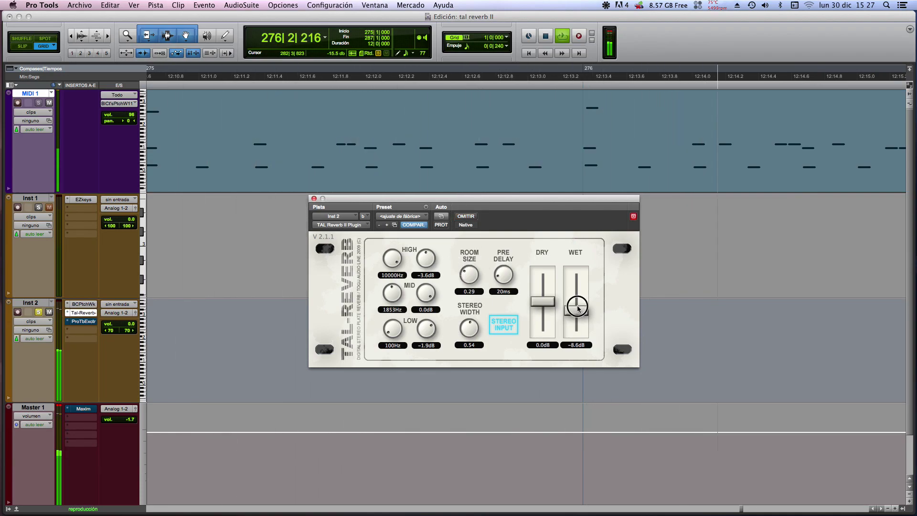
pyautogui.click(468, 219)
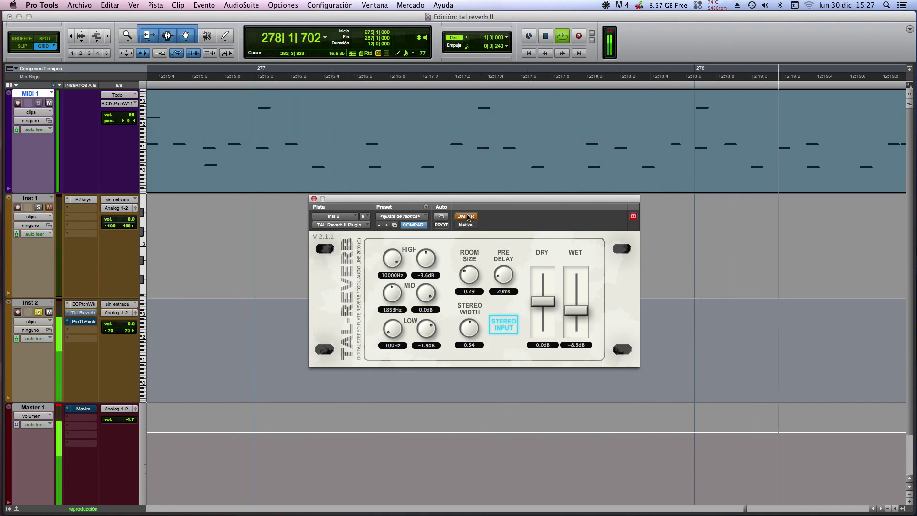
# Set the pre-delay to 30 ms and room size to 0.48, reactivate the reverb and set the wet level to -13.5 dB
pyautogui.moveTo(507, 282); pyautogui.dragTo(472, 258)
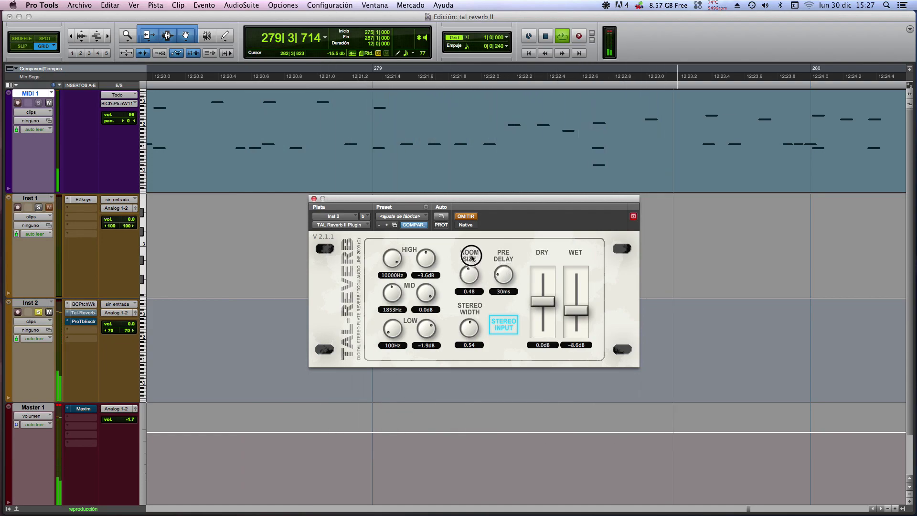
pyautogui.click(467, 216)
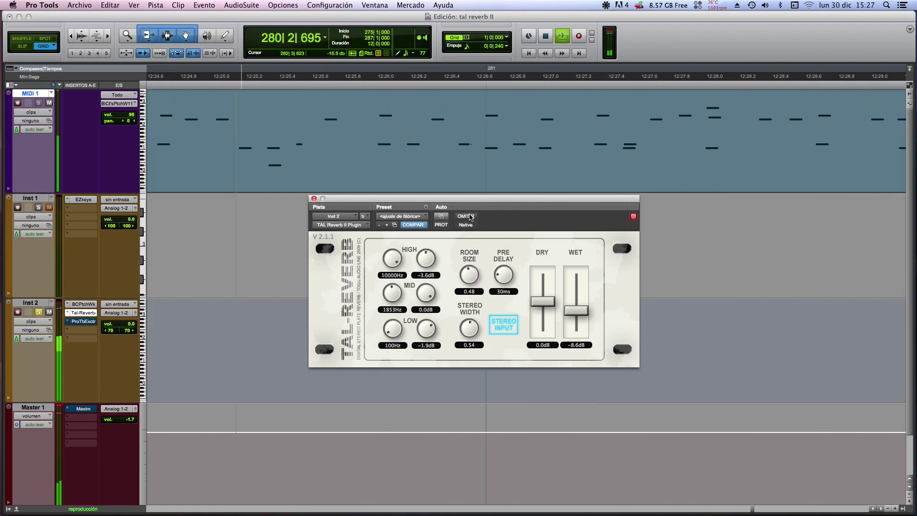
pyautogui.moveTo(573, 317); pyautogui.dragTo(569, 322)
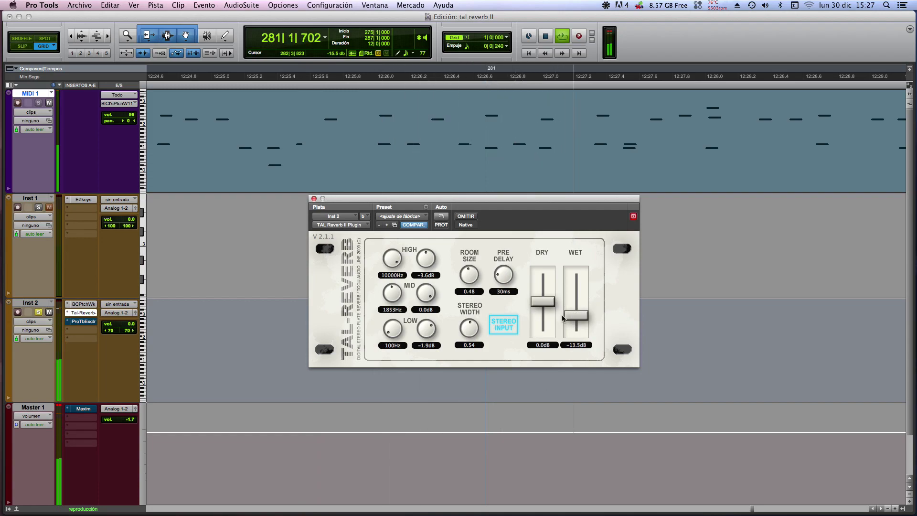
# Set the room size to 0.40 and stereo width to 0.92, comparing the sound with the reverb bypassed and active
pyautogui.moveTo(470, 275); pyautogui.dragTo(469, 278)
pyautogui.moveTo(469, 329)
pyautogui.mouseDown()
pyautogui.moveTo(469, 320)
pyautogui.moveTo(466, 335)
pyautogui.mouseUp()
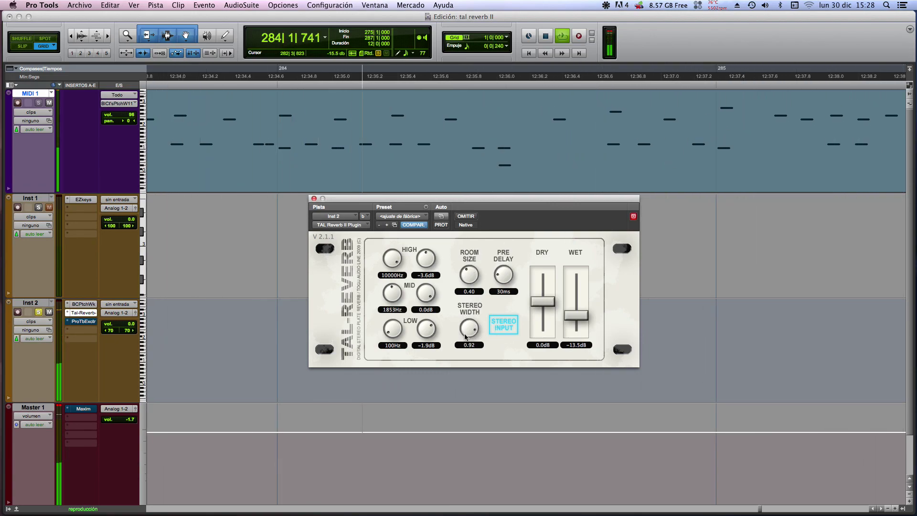
pyautogui.click(466, 217)
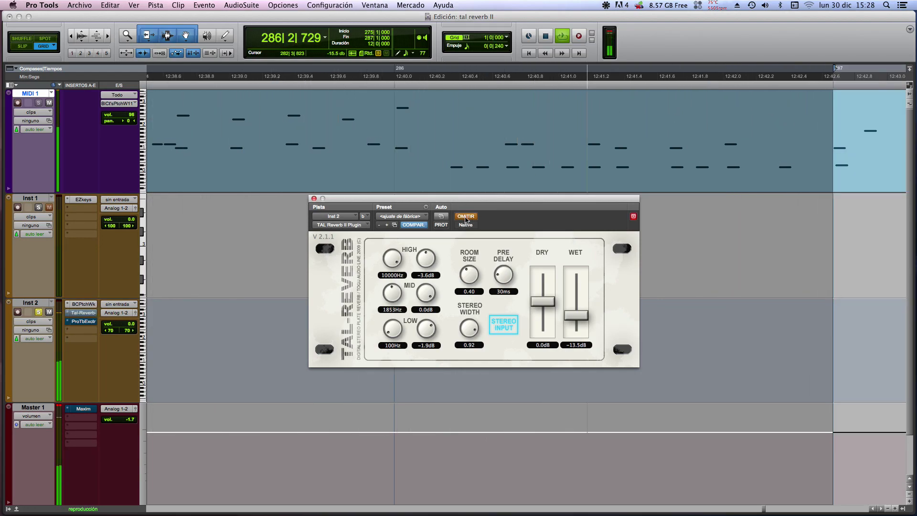
pyautogui.click(466, 218)
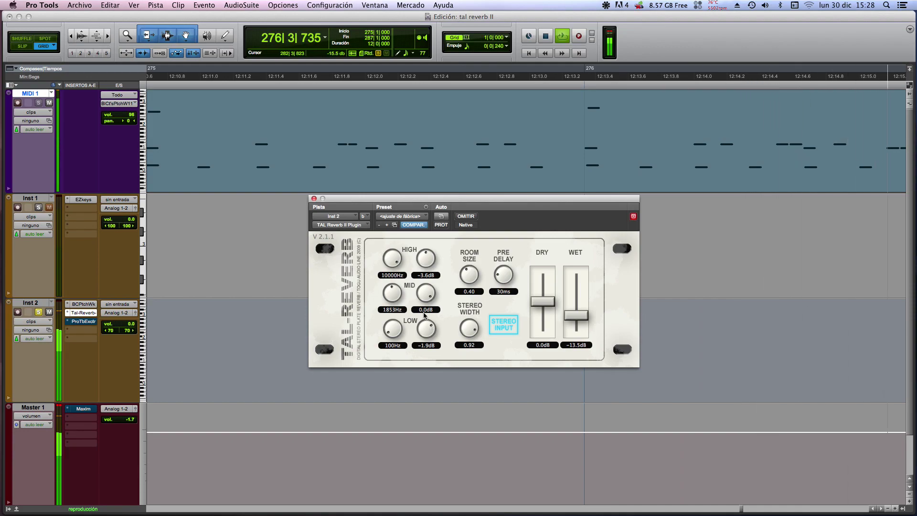
# Set the high band gain to 0.0 dB, the wet level to -11.2 dB and the pre-delay to 7 ms
pyautogui.moveTo(427, 284); pyautogui.dragTo(451, 53)
pyautogui.moveTo(431, 258); pyautogui.dragTo(437, 171)
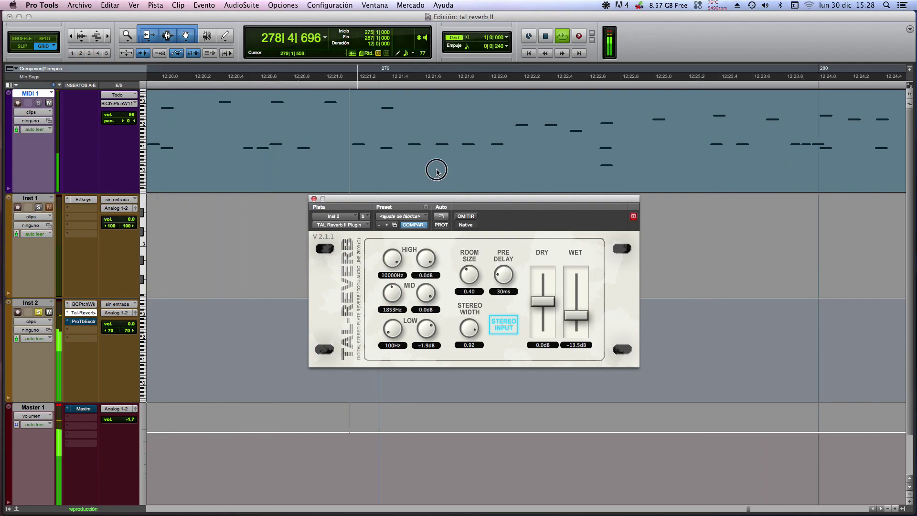
pyautogui.moveTo(578, 316); pyautogui.dragTo(583, 312)
pyautogui.moveTo(504, 275); pyautogui.dragTo(505, 290)
# Adjust the reverb's equalization, setting the high band to 1479 Hz with a gain of -3.7 dB
pyautogui.moveTo(425, 258); pyautogui.dragTo(426, 264)
pyautogui.moveTo(425, 296); pyautogui.dragTo(423, 317)
pyautogui.moveTo(392, 261); pyautogui.dragTo(394, 329)
pyautogui.moveTo(430, 266); pyautogui.dragTo(428, 301)
pyautogui.moveTo(427, 325); pyautogui.dragTo(400, 270)
# Set the pre-delay to 22 ms while the reverb is bypassed, then reactivate it and set the high band gain to -2.3 dB
pyautogui.click(473, 217)
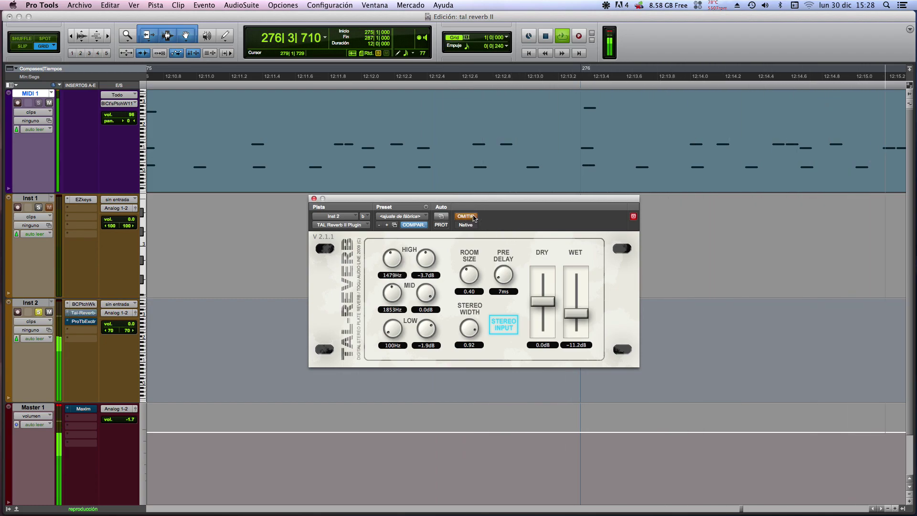
pyautogui.moveTo(503, 276); pyautogui.dragTo(504, 268)
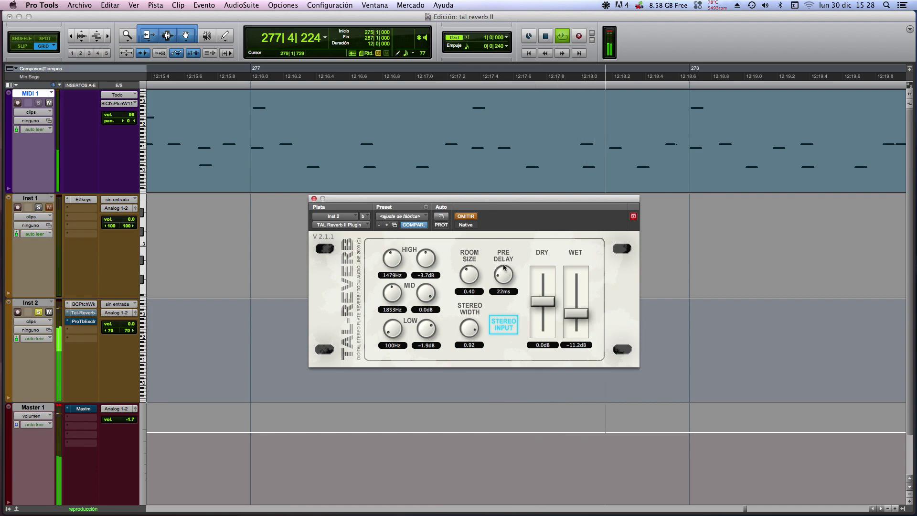
pyautogui.click(463, 216)
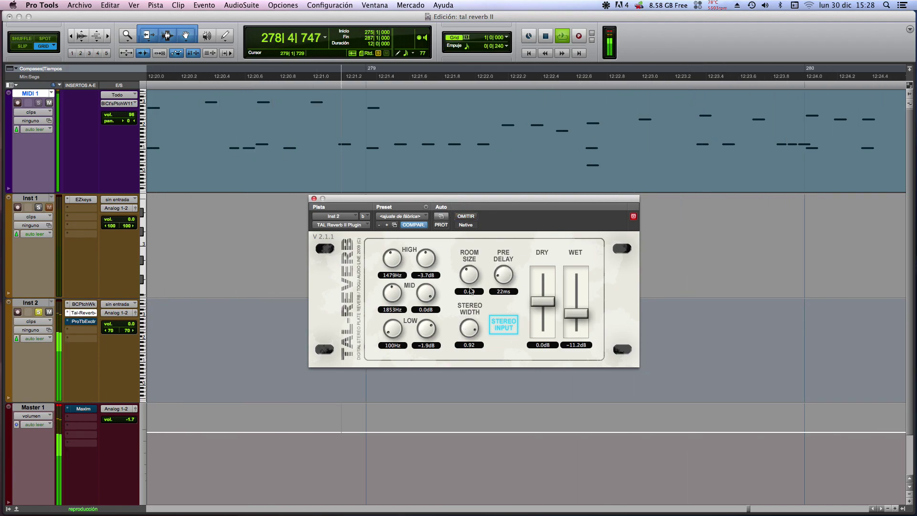
pyautogui.moveTo(426, 258); pyautogui.dragTo(426, 242)
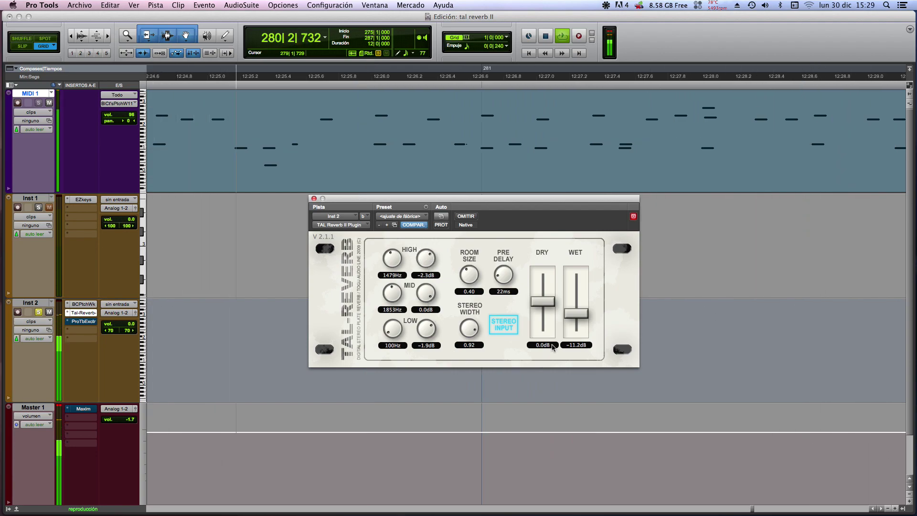
# Set the pre-delay to 11 ms, room size to 0.10 and wet level to -8.3 dB, comparing with the reverb bypassed
pyautogui.moveTo(509, 287); pyautogui.dragTo(469, 319)
pyautogui.moveTo(584, 318); pyautogui.dragTo(584, 313)
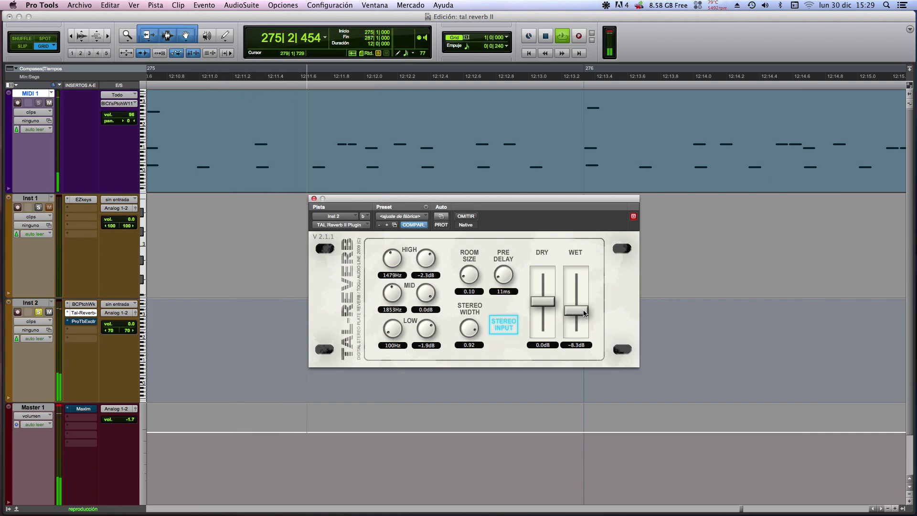
pyautogui.click(463, 218)
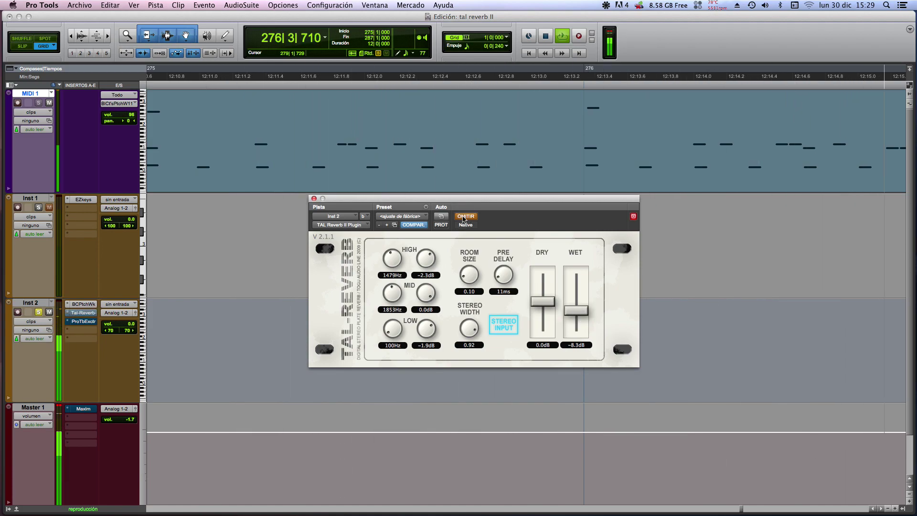
pyautogui.click(464, 217)
# Set the room size to 0.48 and wet level to -16.2 dB, comparing the sound with the reverb bypassed and active
pyautogui.moveTo(471, 282); pyautogui.dragTo(471, 235)
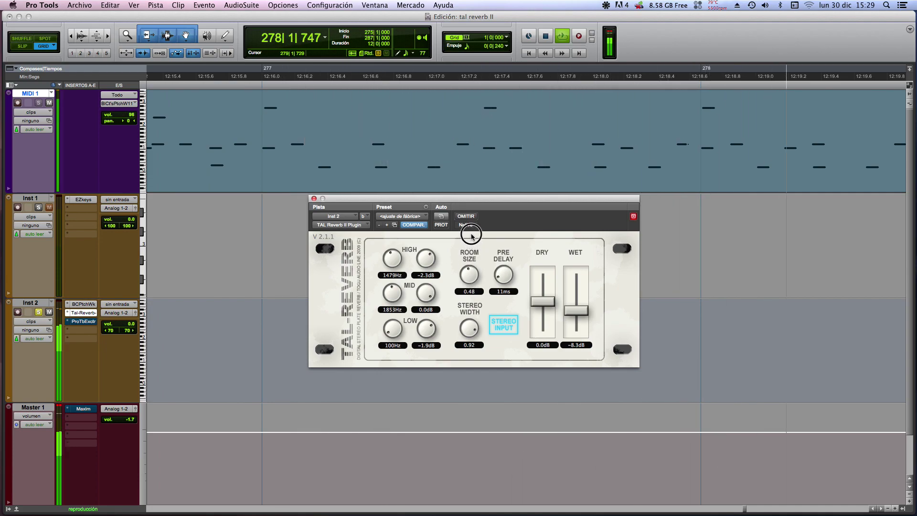
pyautogui.moveTo(576, 310); pyautogui.dragTo(575, 325)
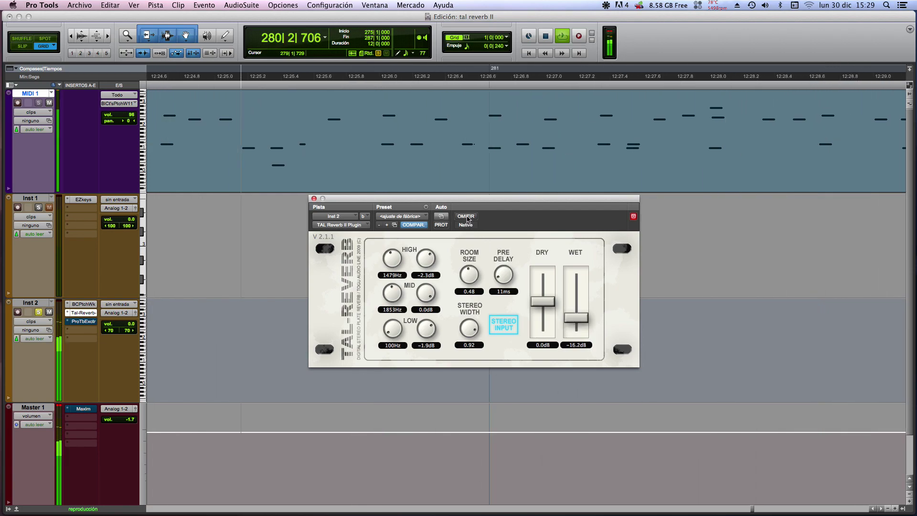
pyautogui.click(466, 216)
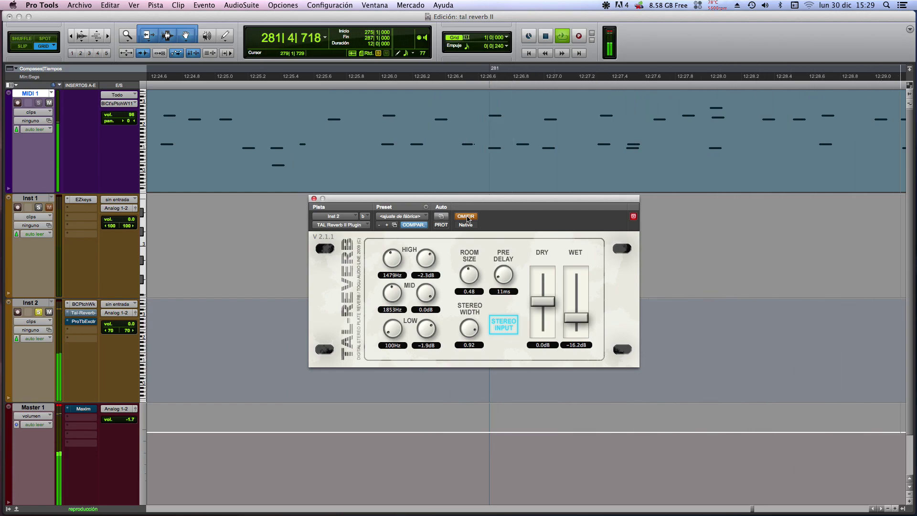
pyautogui.click(467, 220)
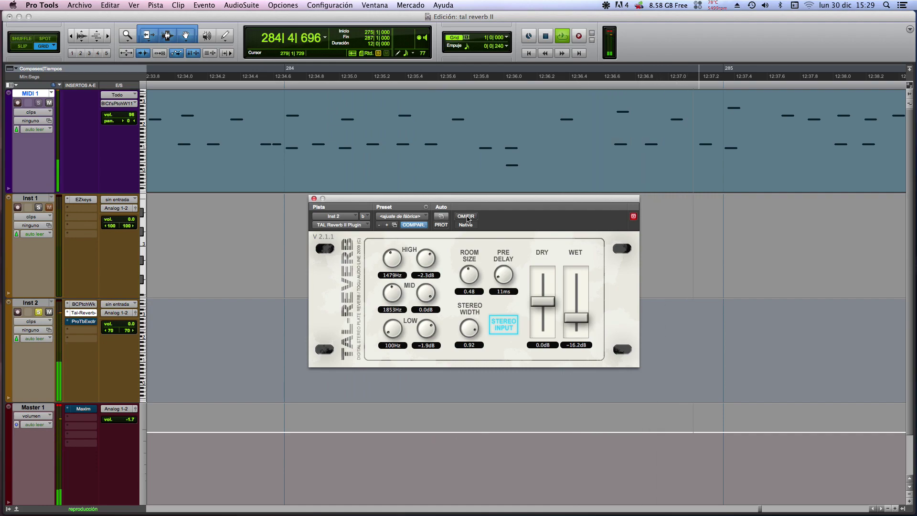
# Raise the wet level to -13.0 dB with the reverb bypassed, then reactivate it
pyautogui.click(467, 220)
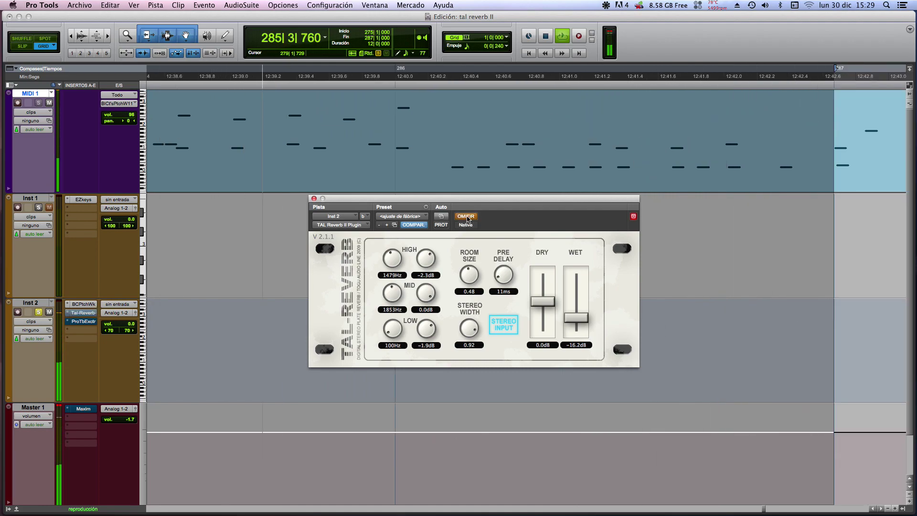
pyautogui.moveTo(576, 318); pyautogui.dragTo(576, 314)
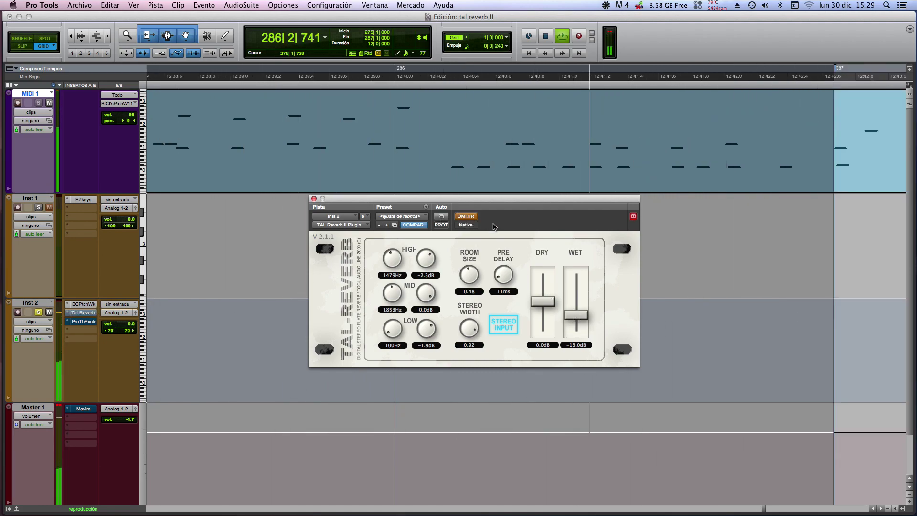
pyautogui.click(471, 220)
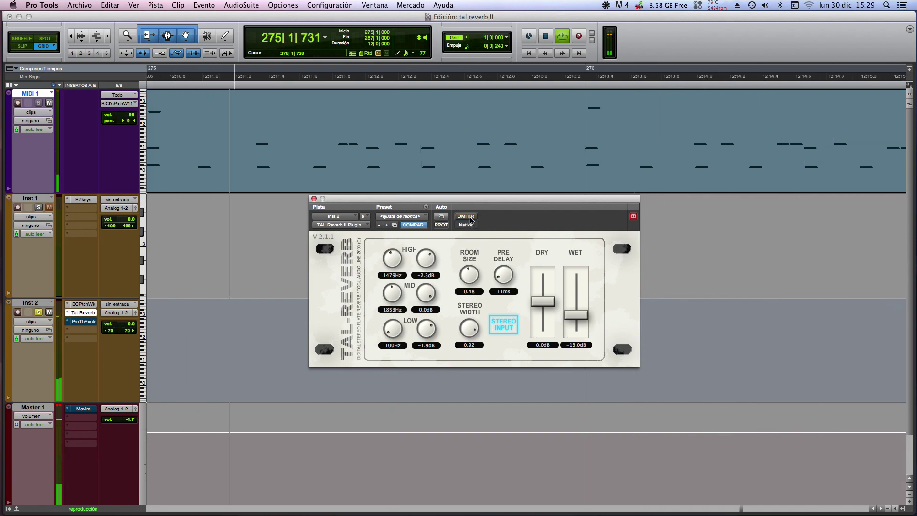
# Set room size to 0.65, pre-delay to 22 ms, stereo width to 0.65 and wet level to -16.8 dB, comparing with the reverb bypassed
pyautogui.moveTo(469, 276); pyautogui.dragTo(469, 271)
pyautogui.click(582, 317)
pyautogui.moveTo(584, 319); pyautogui.dragTo(584, 327)
pyautogui.moveTo(510, 274); pyautogui.dragTo(510, 275)
pyautogui.click(471, 337)
pyautogui.moveTo(471, 338); pyautogui.dragTo(467, 356)
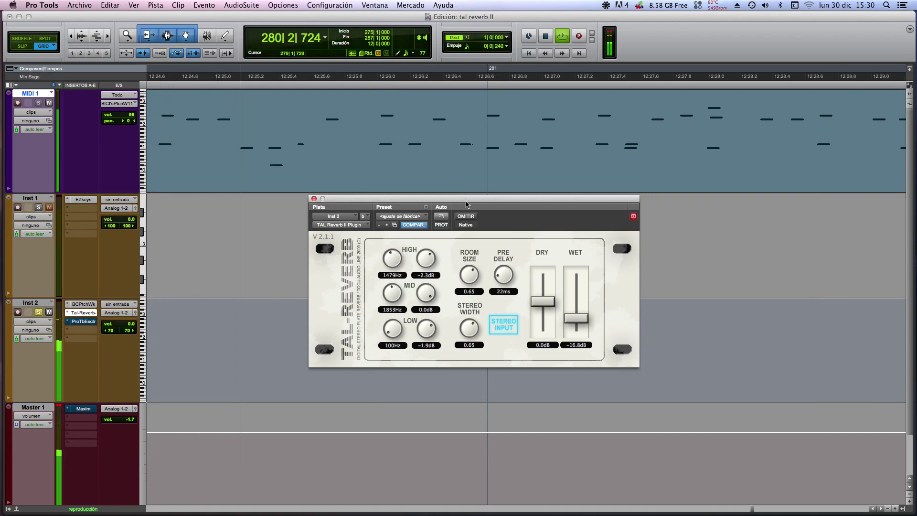
pyautogui.click(467, 216)
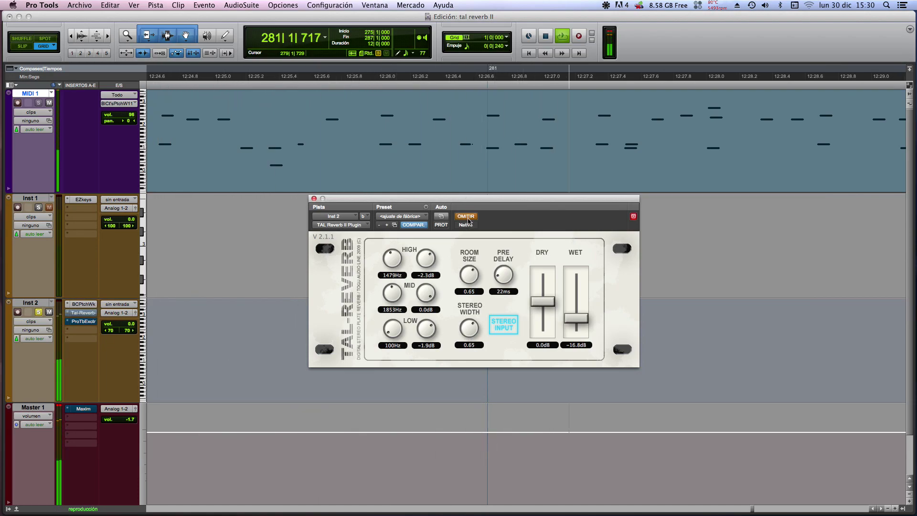
pyautogui.click(467, 218)
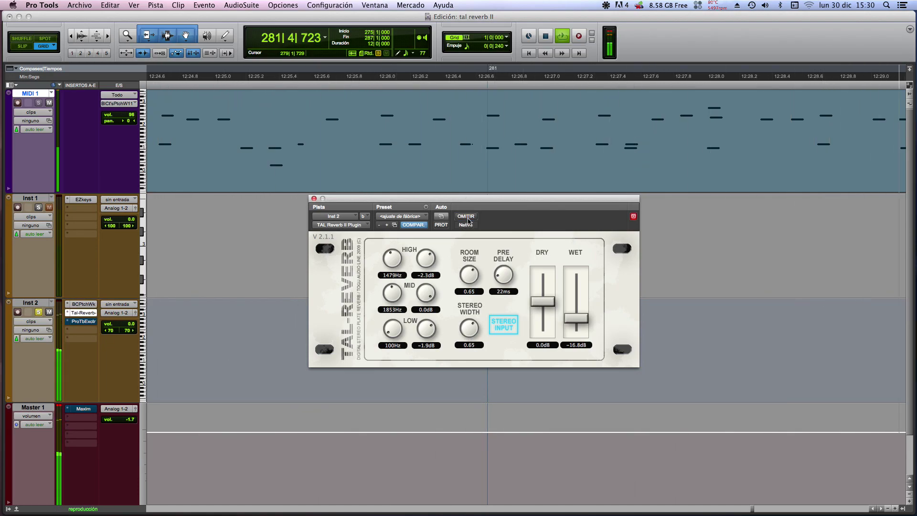
# Set the stereo width to 1.00 and wet level to -18.5 dB, comparing the sound with the reverb bypassed and active
pyautogui.click(466, 336)
pyautogui.moveTo(466, 336); pyautogui.dragTo(522, 12)
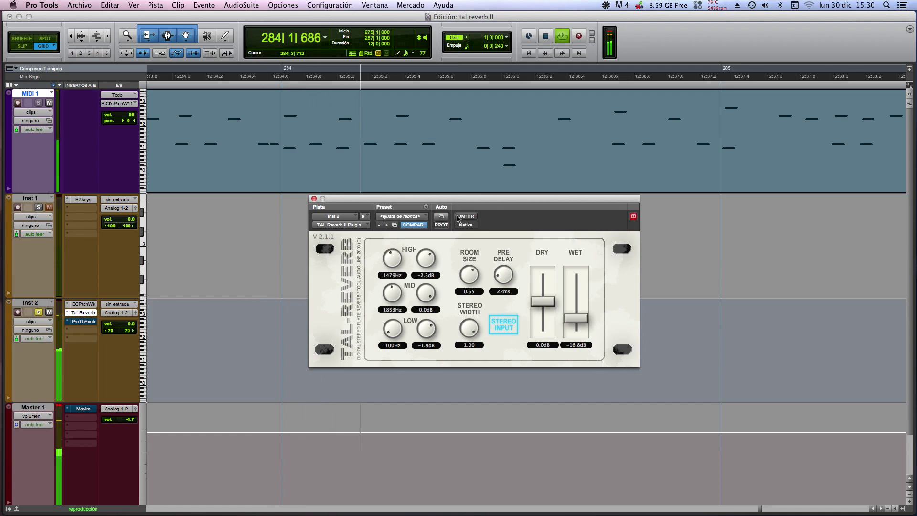
pyautogui.moveTo(578, 318); pyautogui.dragTo(578, 319)
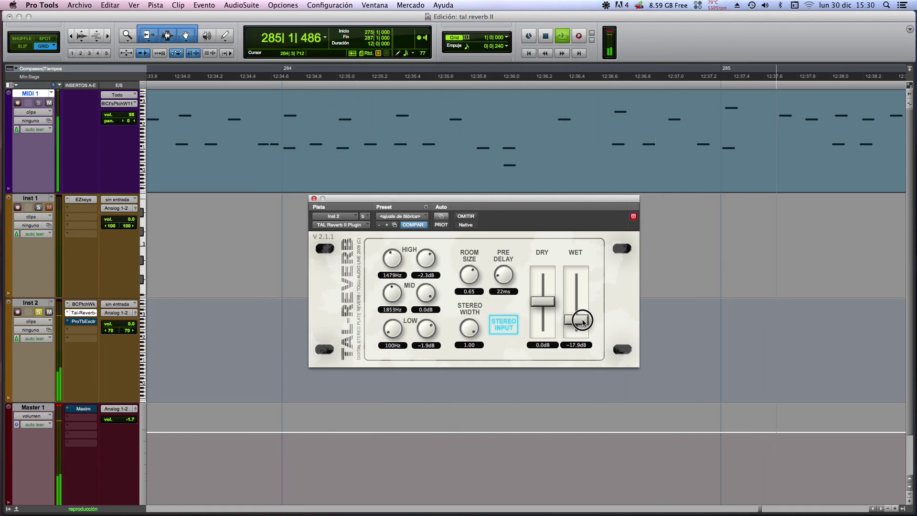
pyautogui.click(466, 218)
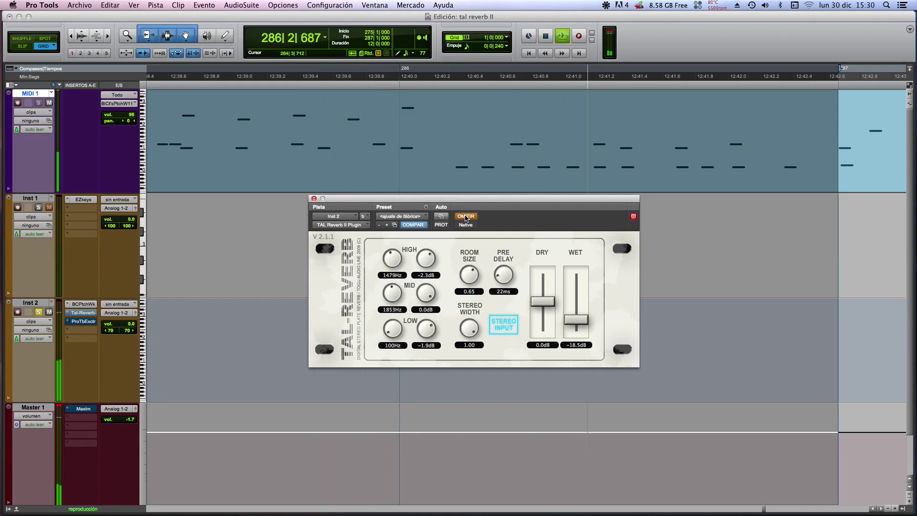
pyautogui.click(466, 217)
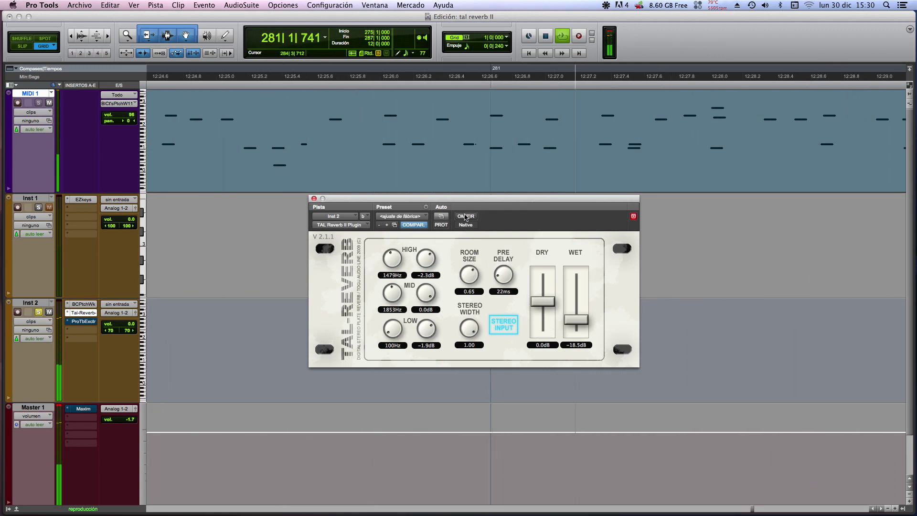
# Set the room size to 0.46 and wet level to -17.0 dB, switching the reverb bypass on and off to compare
pyautogui.click(466, 216)
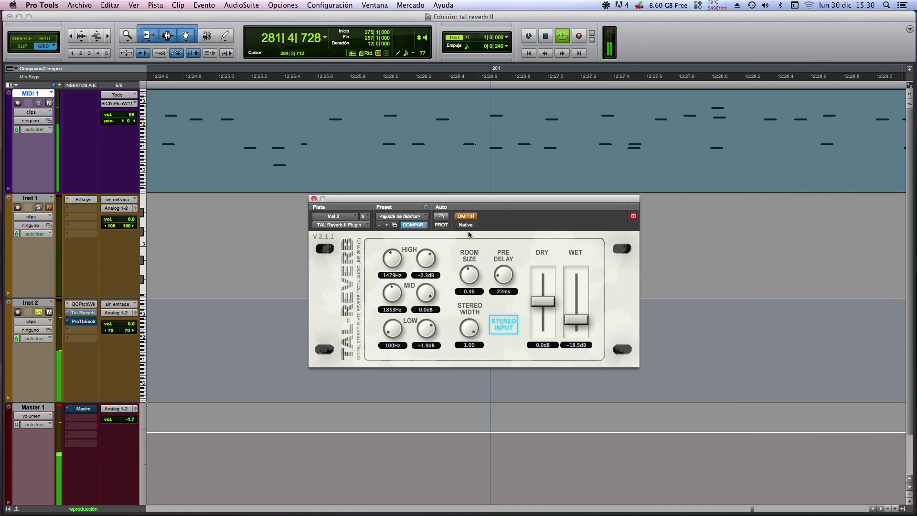
pyautogui.click(466, 216)
pyautogui.moveTo(581, 320); pyautogui.dragTo(585, 322)
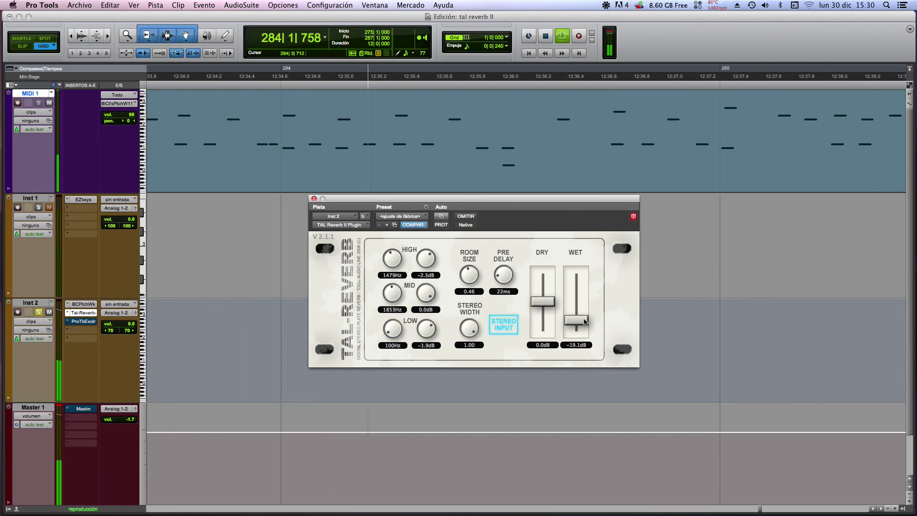
pyautogui.click(466, 216)
pyautogui.moveTo(575, 321); pyautogui.dragTo(575, 318)
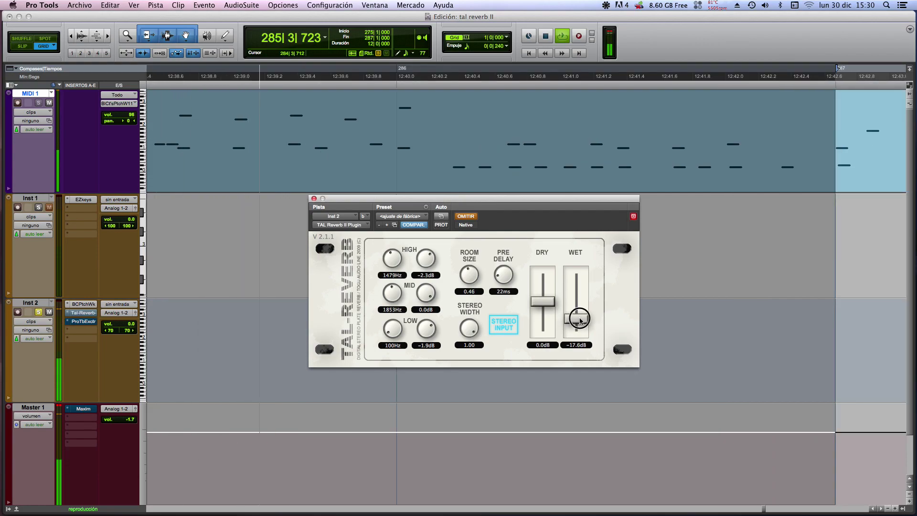
pyautogui.click(472, 217)
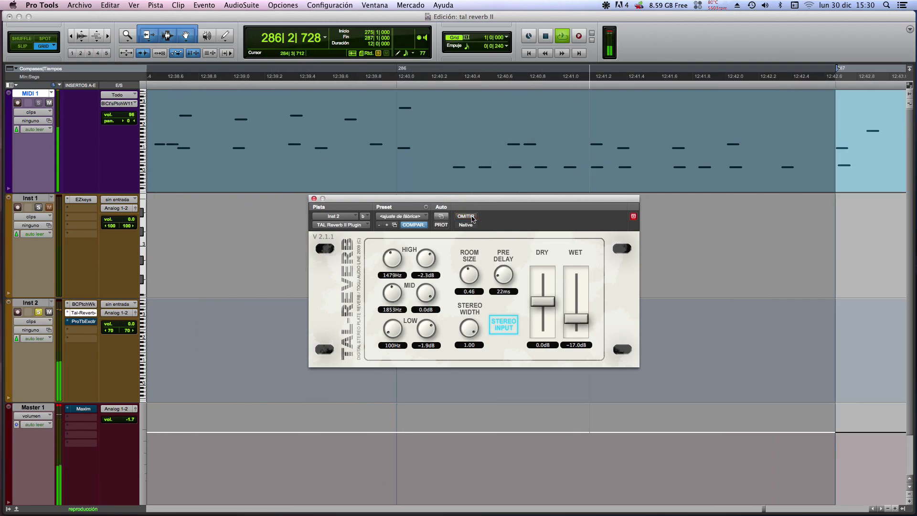
# Set room size to 0.64, stereo width to 0.52 and wet level to -18.2 dB, comparing with the reverb bypassed
pyautogui.moveTo(470, 276); pyautogui.dragTo(471, 261)
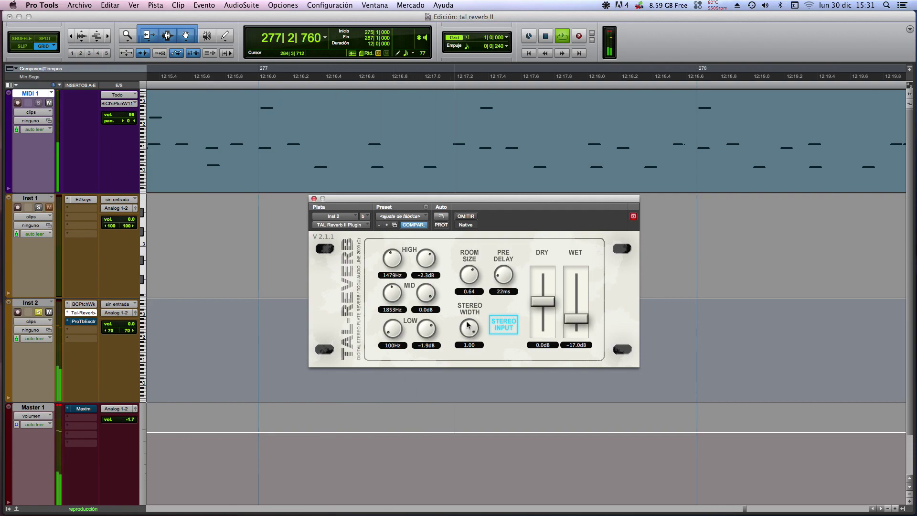
pyautogui.moveTo(467, 325); pyautogui.dragTo(458, 381)
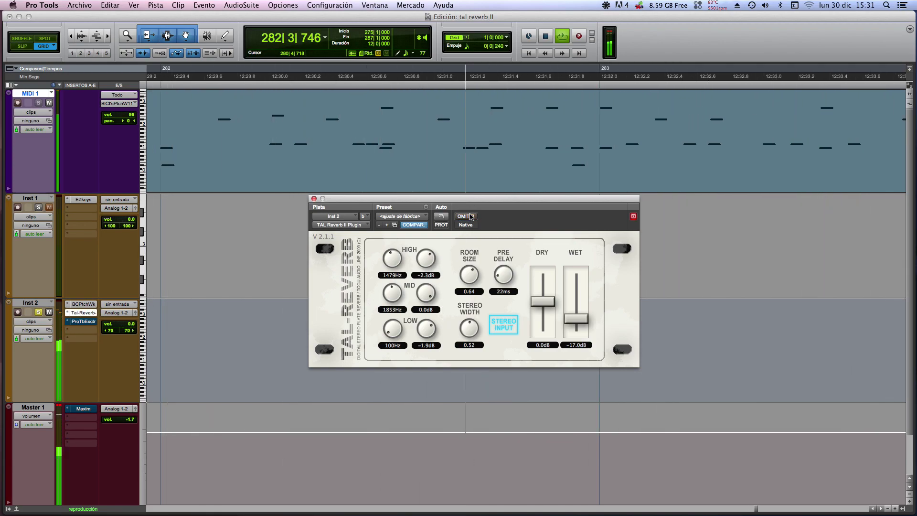
pyautogui.moveTo(575, 318); pyautogui.dragTo(575, 325)
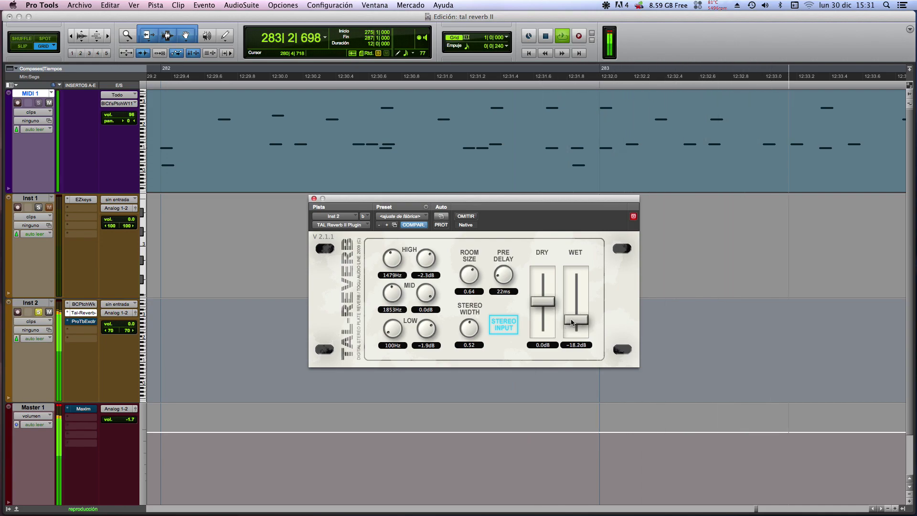
pyautogui.click(466, 216)
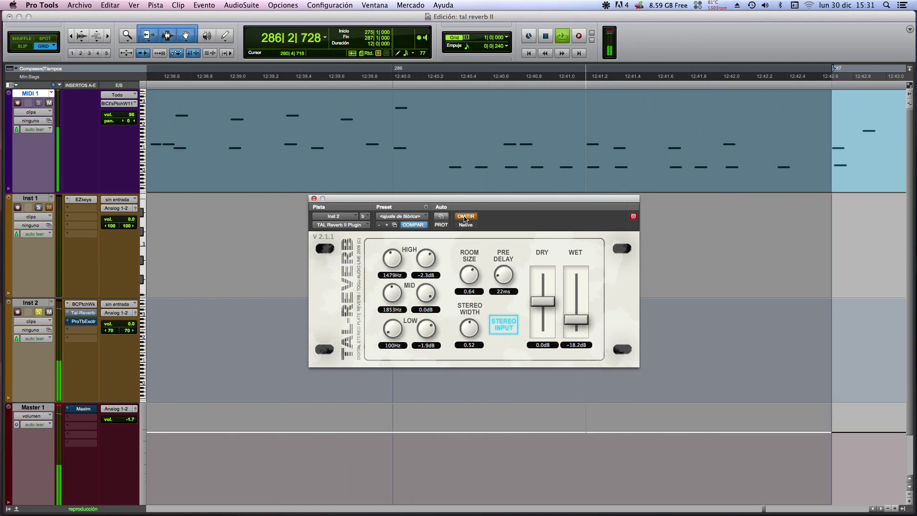
pyautogui.click(466, 216)
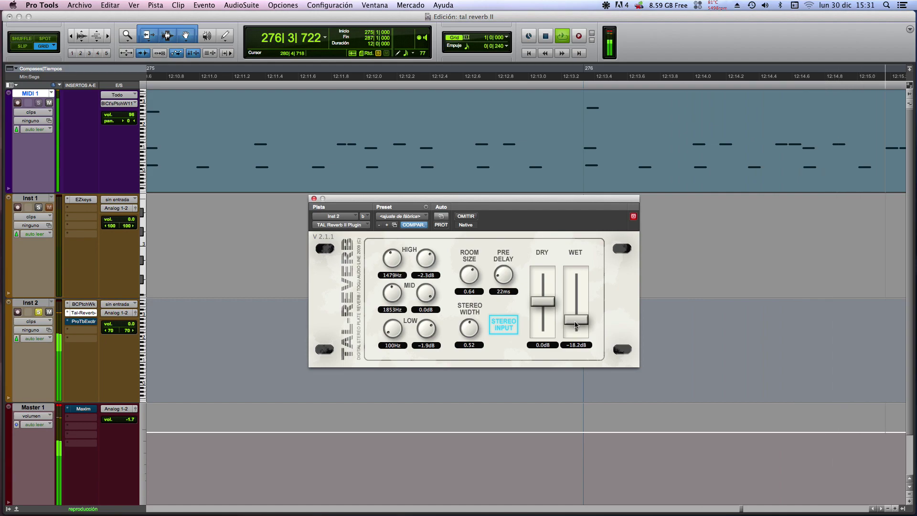
# Set the wet level to -13.4 dB and room size to 0.46, compare with the reverb bypassed, and stop playback
pyautogui.moveTo(575, 325); pyautogui.dragTo(575, 320)
pyautogui.moveTo(471, 276); pyautogui.dragTo(475, 286)
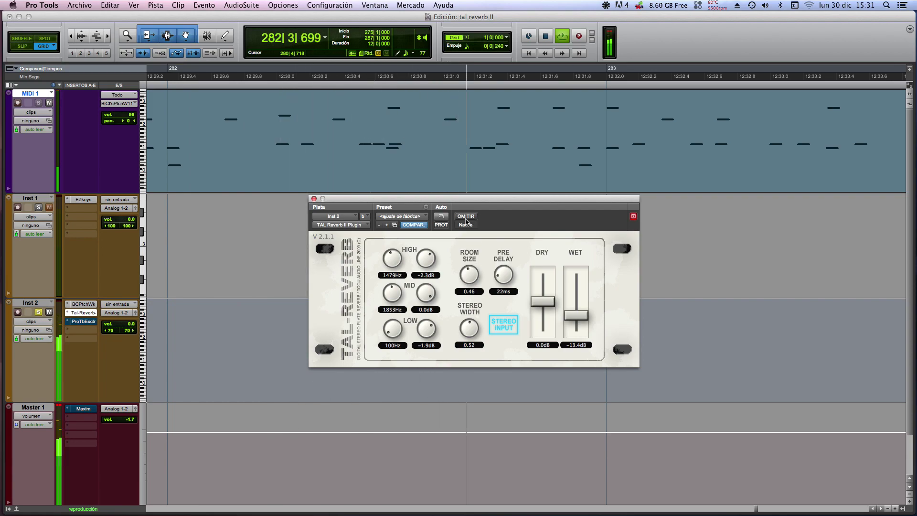
pyautogui.click(466, 219)
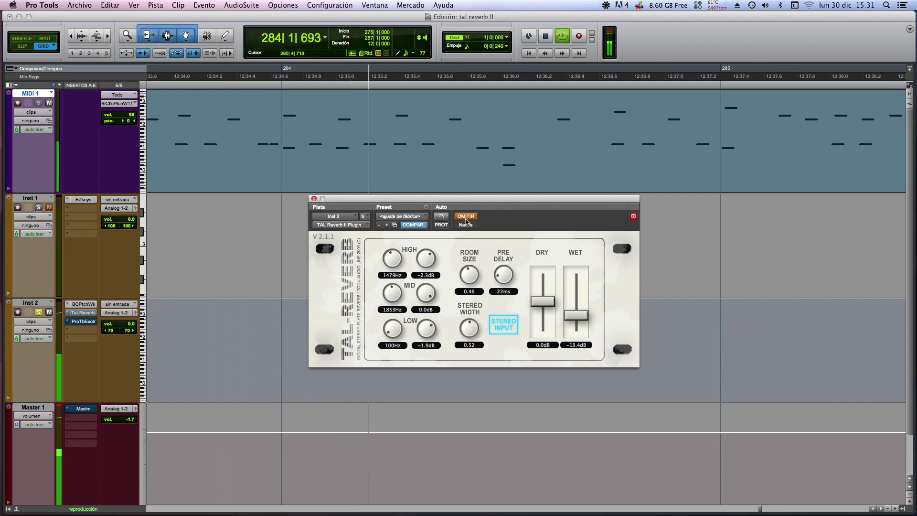
pyautogui.click(466, 219)
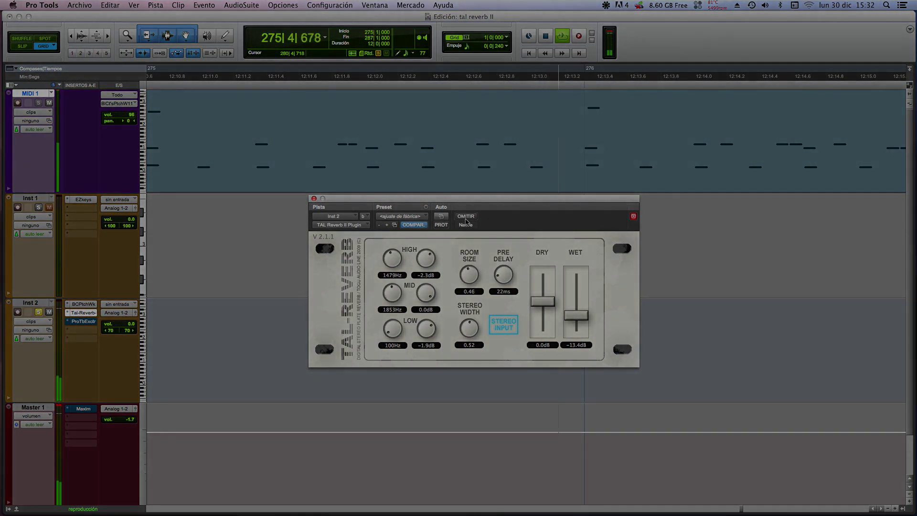
pyautogui.press('space')
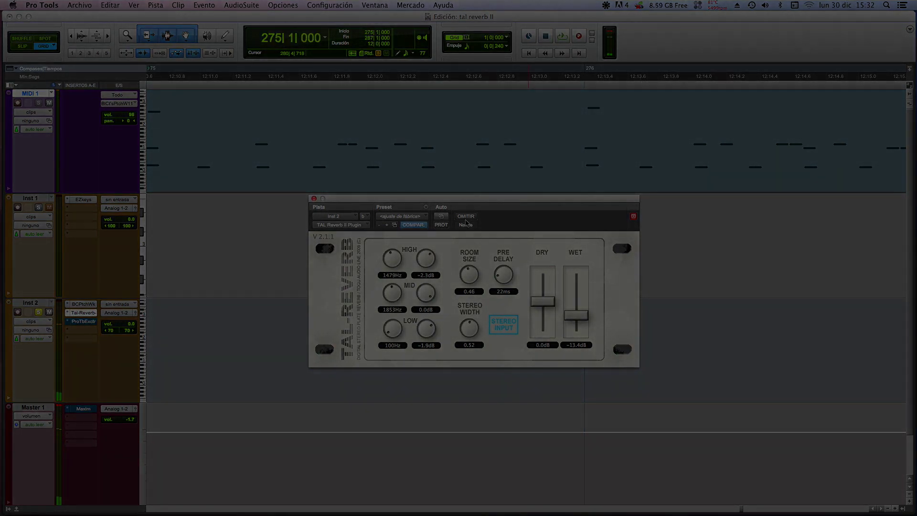